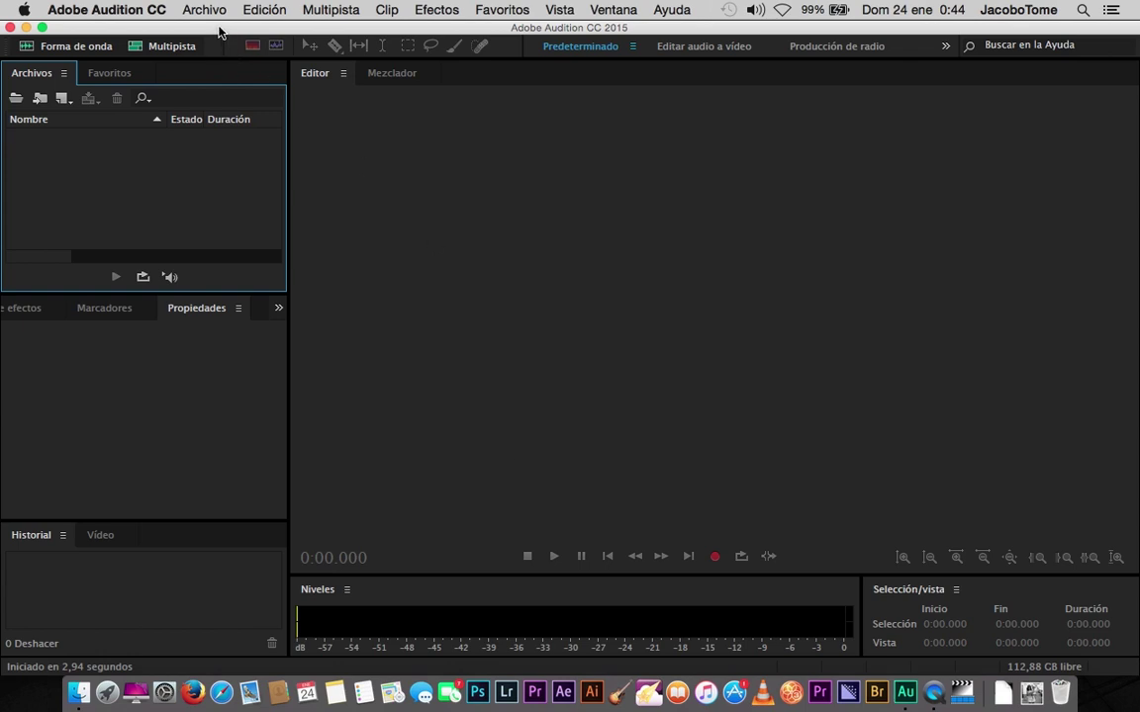
# Import Lights Motion - Requiem.mp3 from the desktop and insert it into a new multitrack session named "corte de audio".
pyautogui.moveTo(220, 34); pyautogui.dragTo(471, 44)
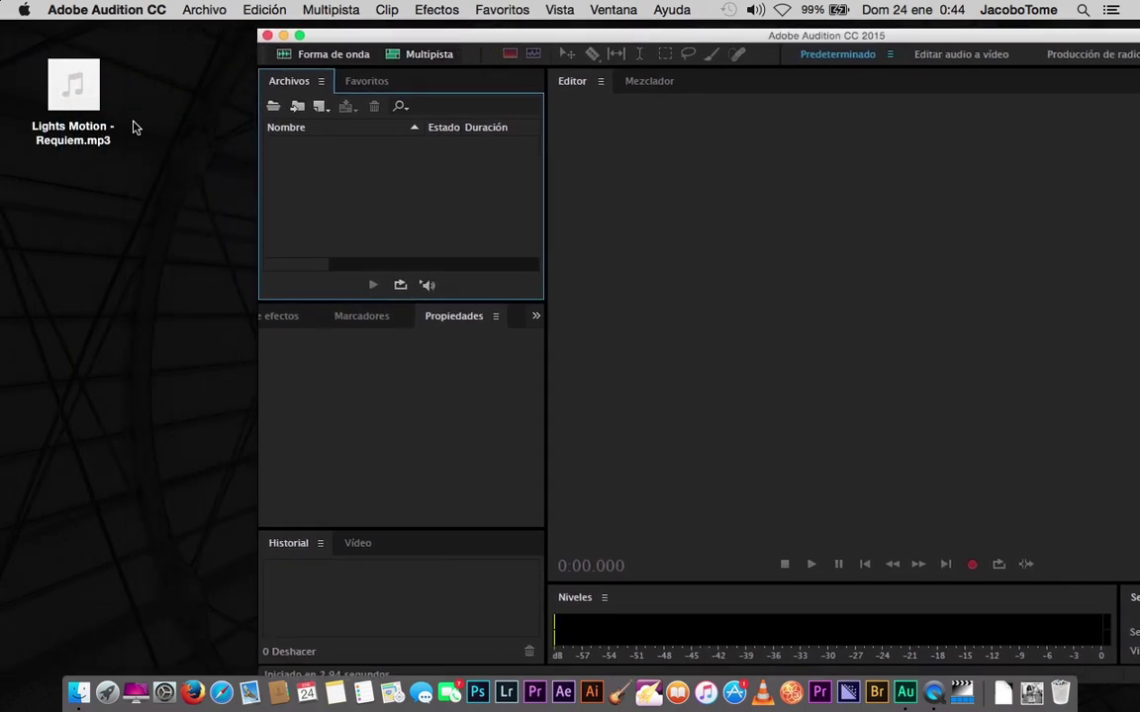
pyautogui.moveTo(85, 112); pyautogui.dragTo(379, 207)
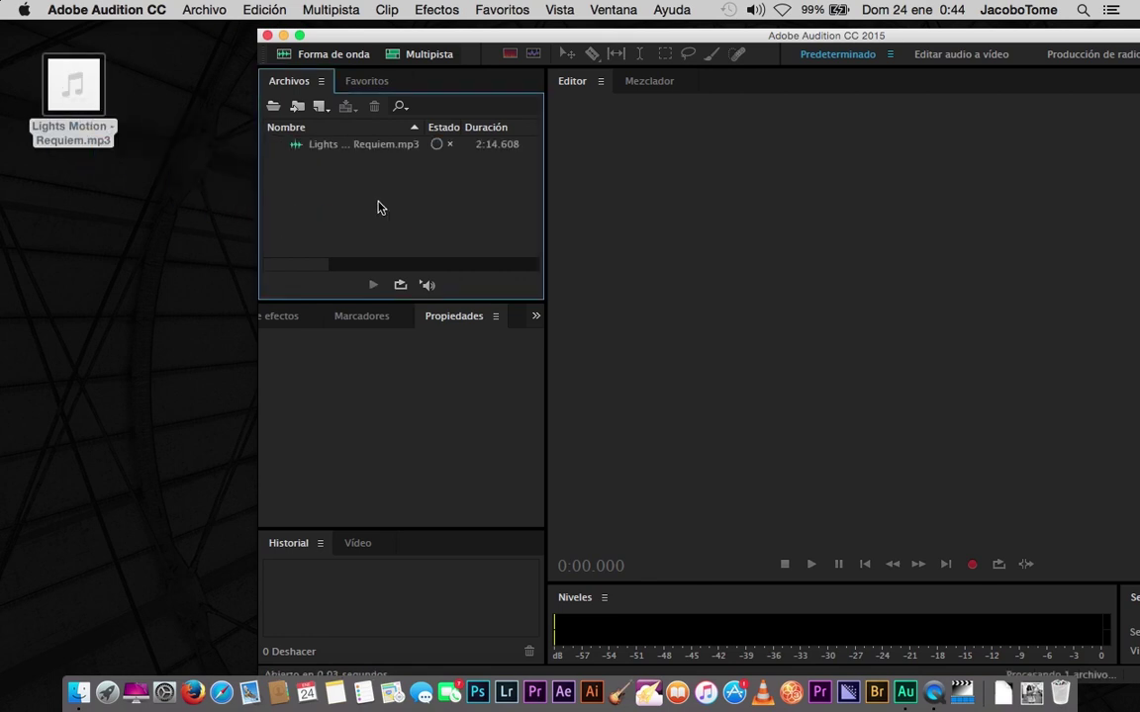
pyautogui.rightClick(333, 154)
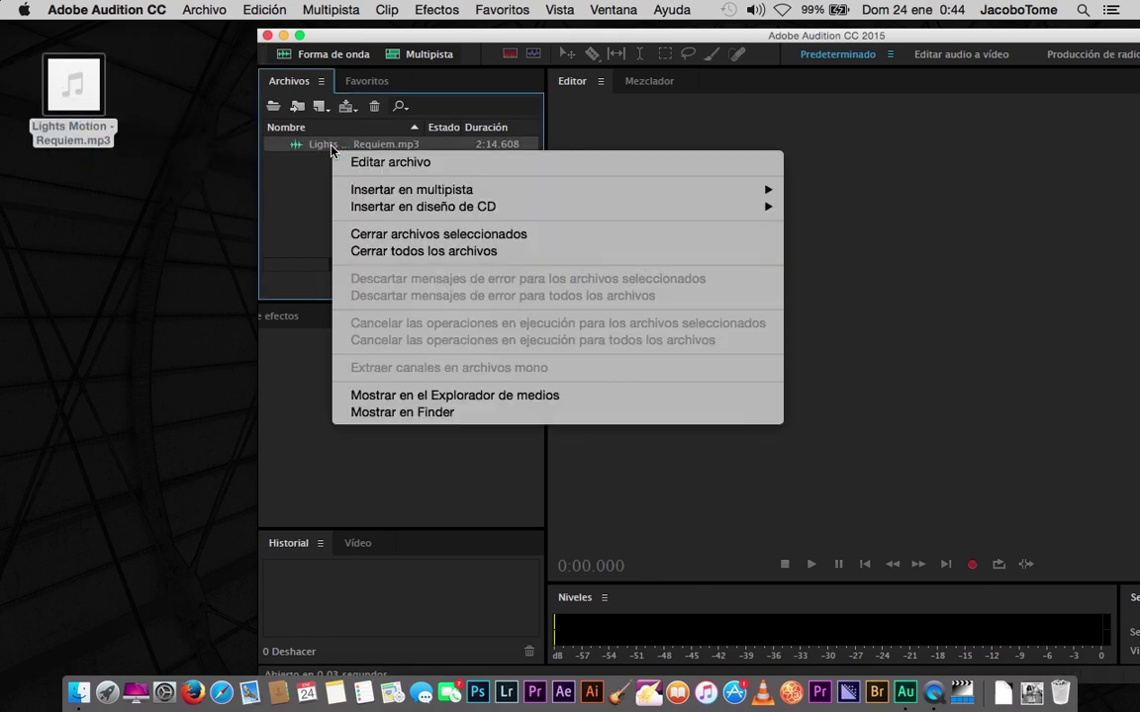
pyautogui.moveTo(414, 196)
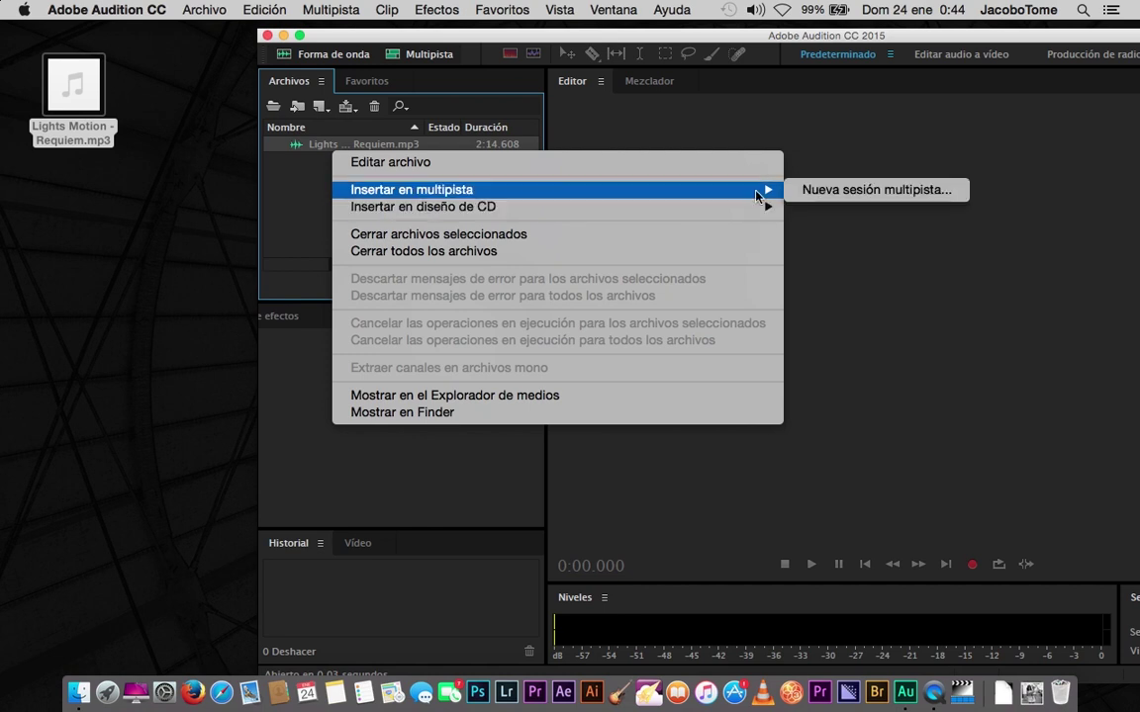
pyautogui.click(817, 191)
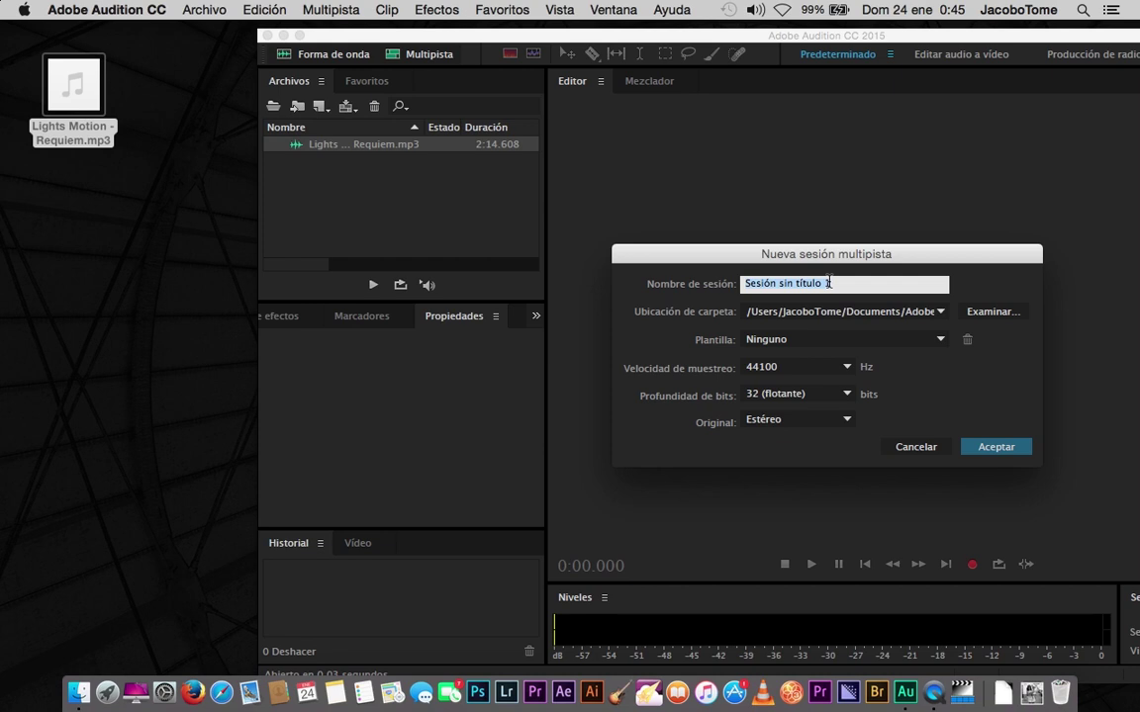
pyautogui.write('corte de audio')
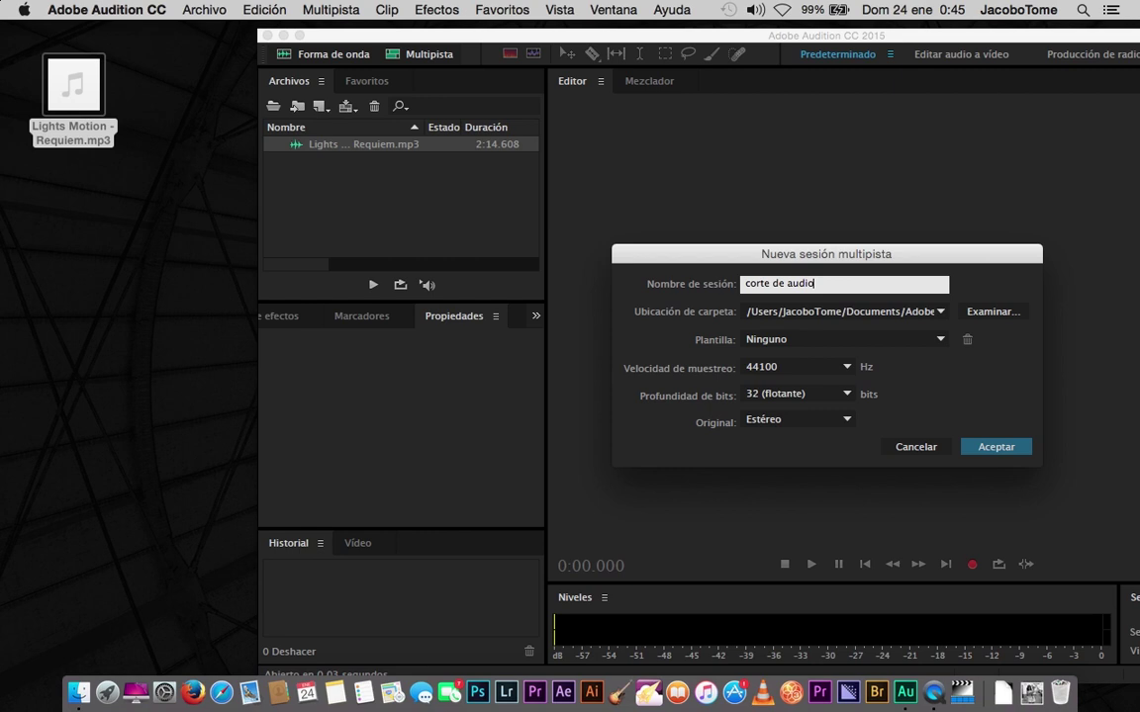
pyautogui.click(972, 445)
pyautogui.click(976, 388)
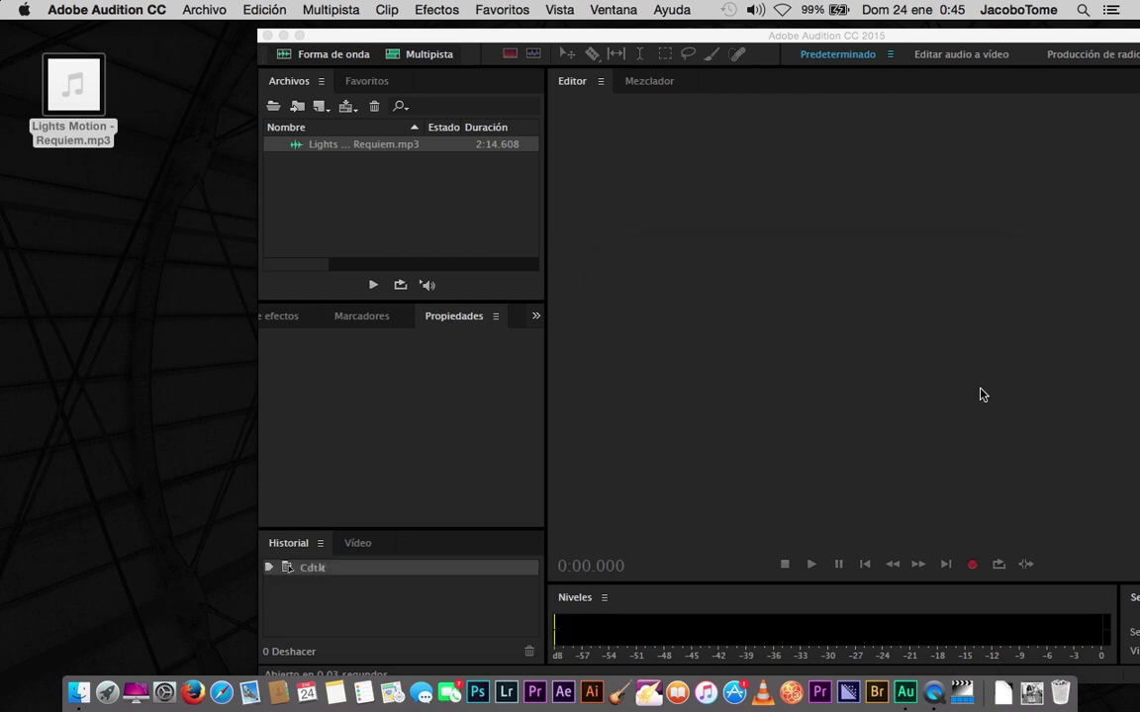
pyautogui.click(301, 36)
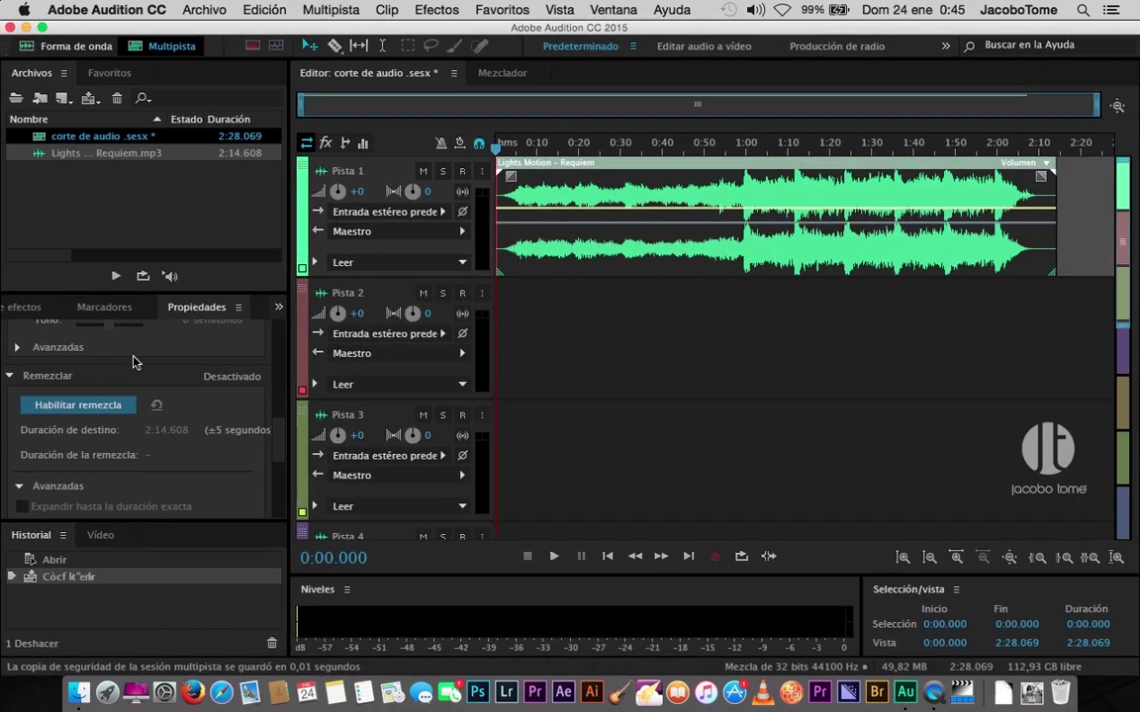
# Enable Remix for the Lights Motion - Requiem clip on track 1.
pyautogui.click(109, 414)
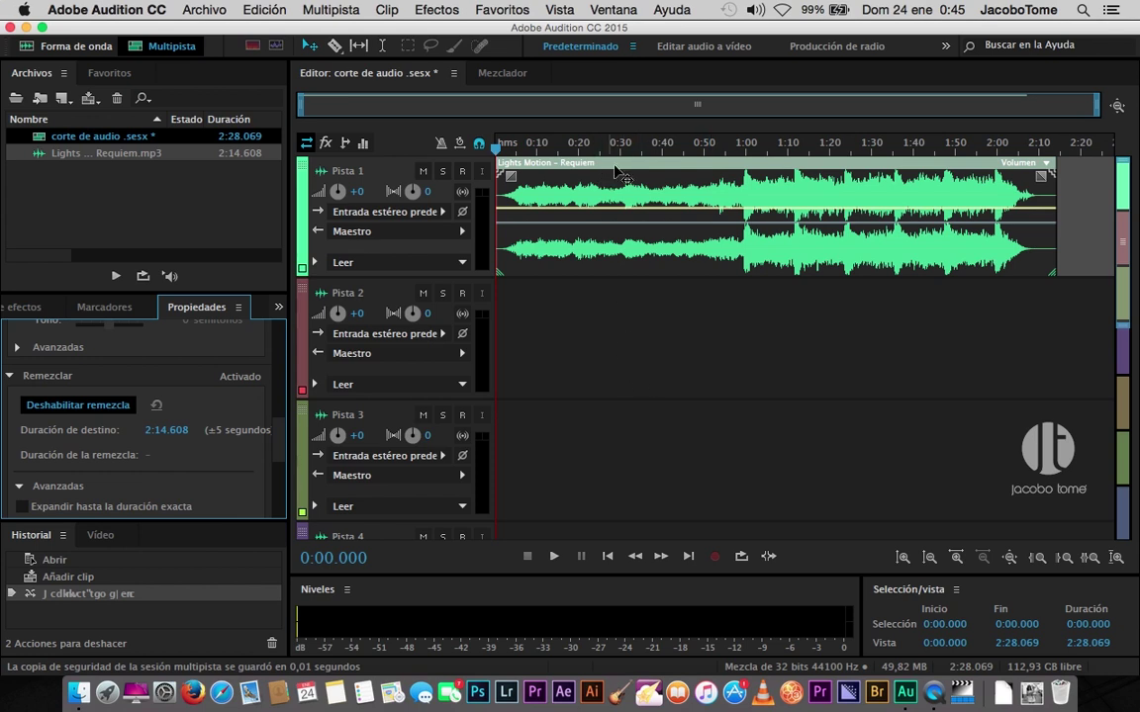
pyautogui.moveTo(590, 145); pyautogui.dragTo(988, 204)
pyautogui.moveTo(987, 156); pyautogui.dragTo(679, 160)
# Set the clip's remix target duration to 1:00.000 and enable stretching to the exact duration.
pyautogui.scroll(-3, 276, 439)
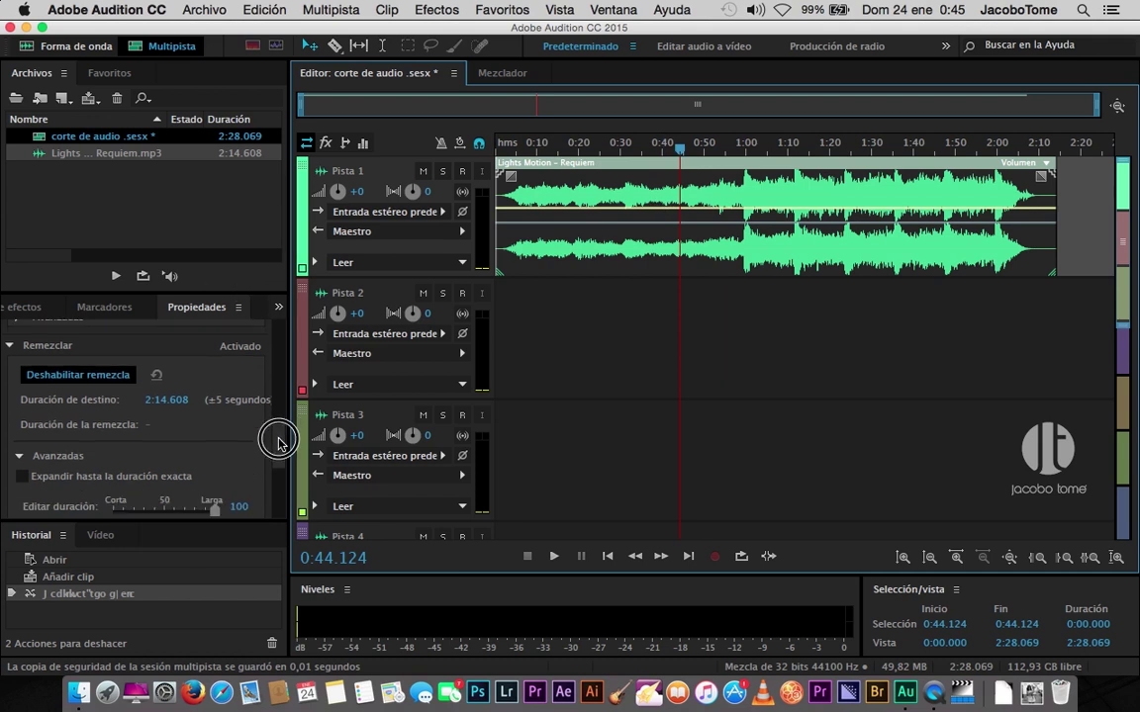
pyautogui.click(163, 387)
pyautogui.press('Right')
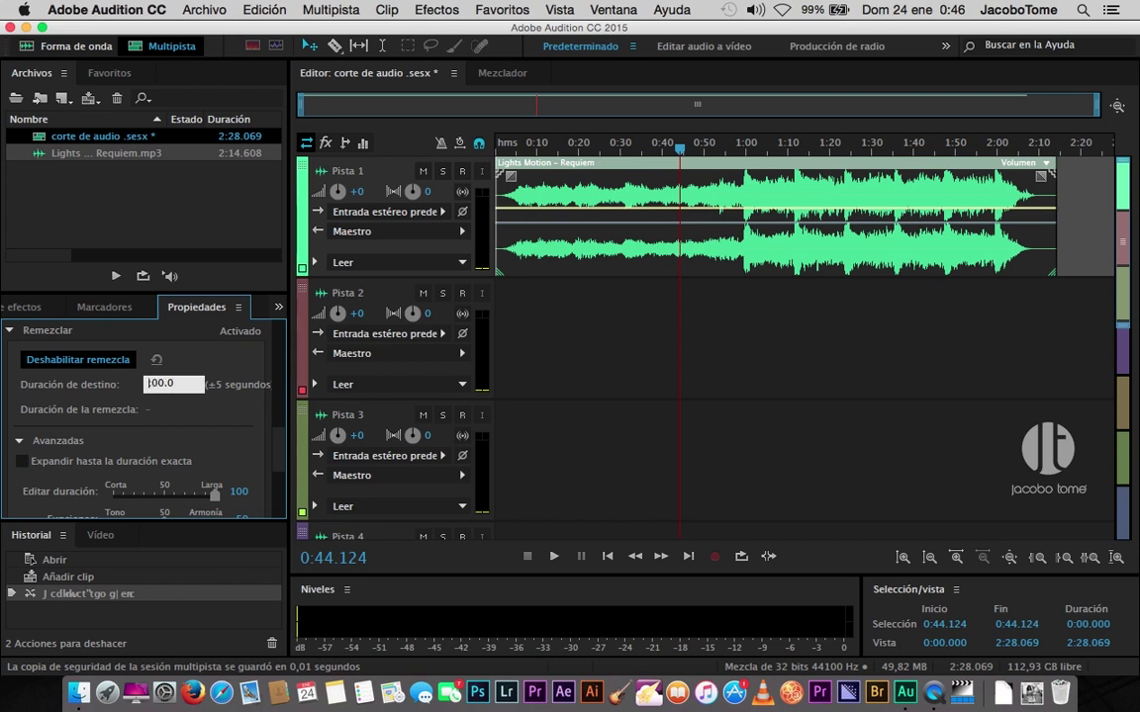
pyautogui.press('Return')
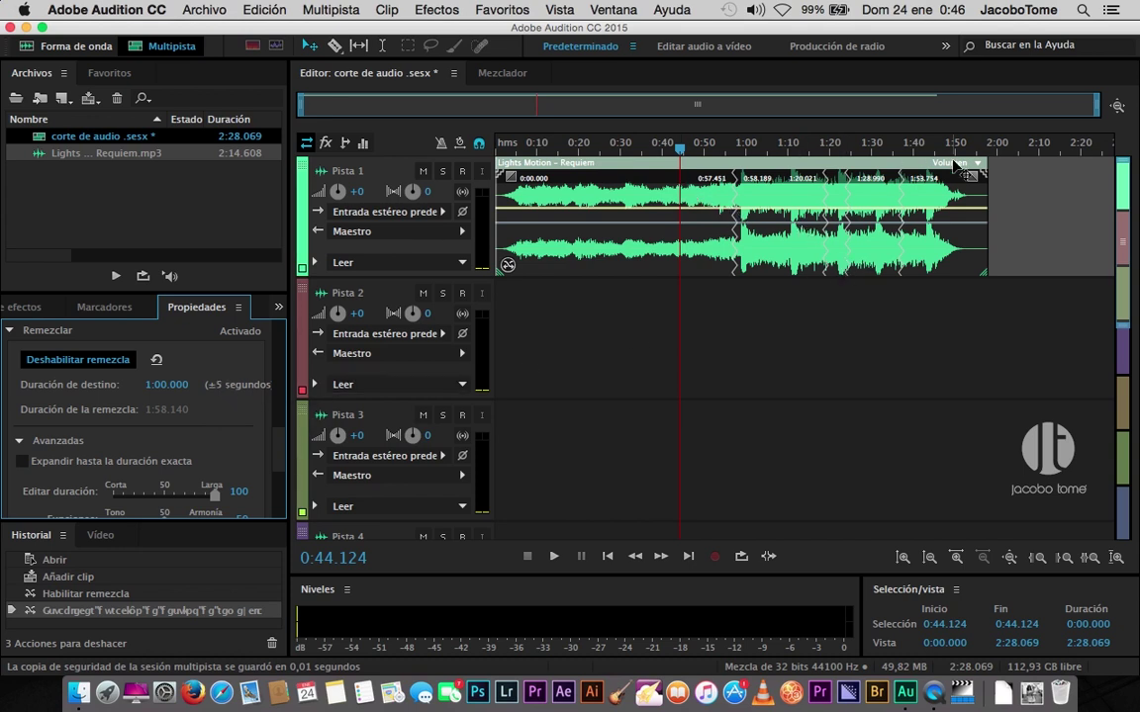
pyautogui.click(22, 464)
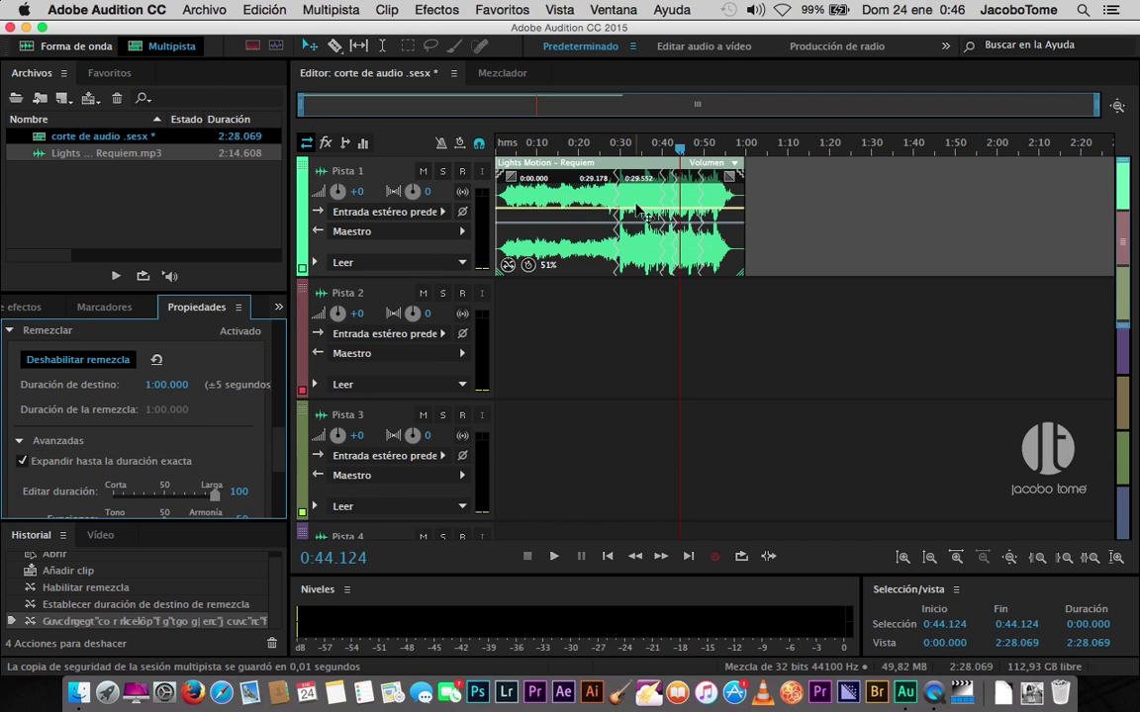
# Play the remixed clip from about 0:28 and again from just before the 0:40 cut to check how the remix transitions sound.
pyautogui.moveTo(992, 103); pyautogui.dragTo(571, 127)
pyautogui.click(623, 151)
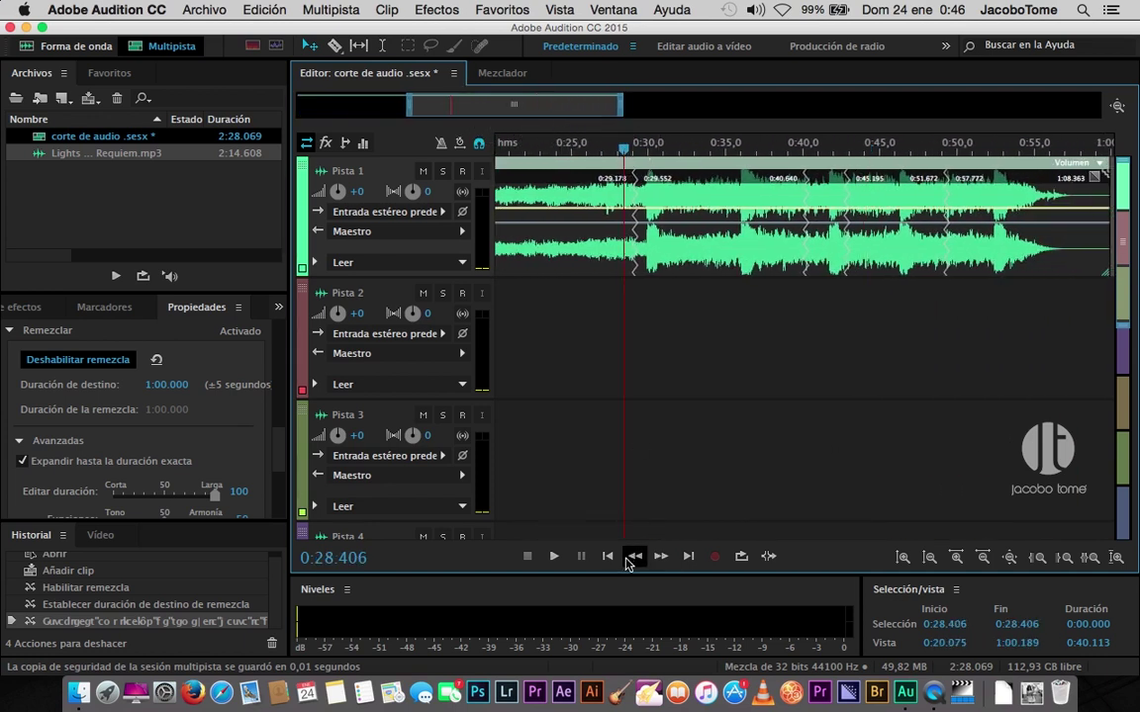
pyautogui.click(557, 557)
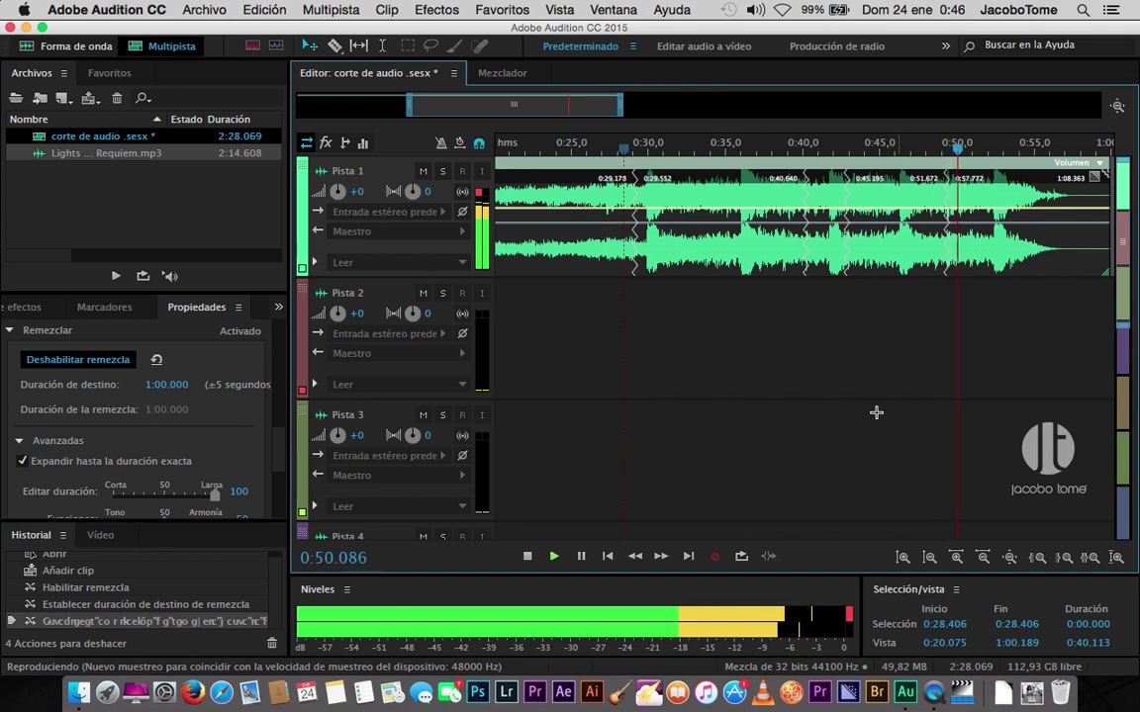
pyautogui.click(528, 557)
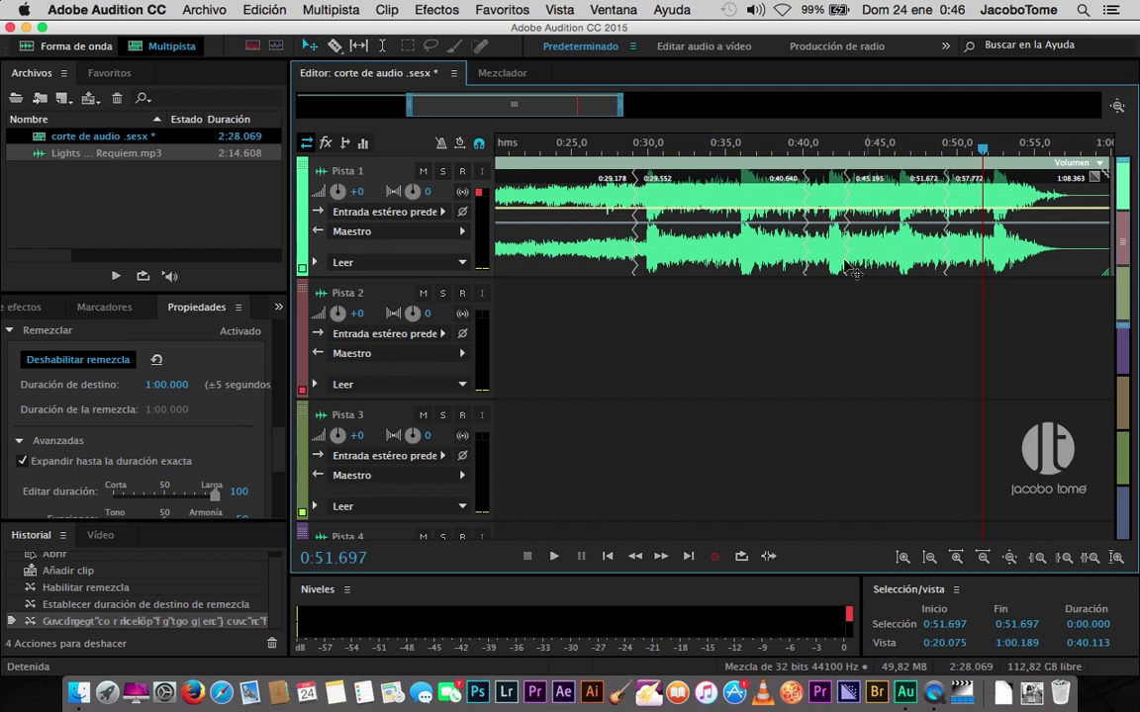
pyautogui.click(632, 150)
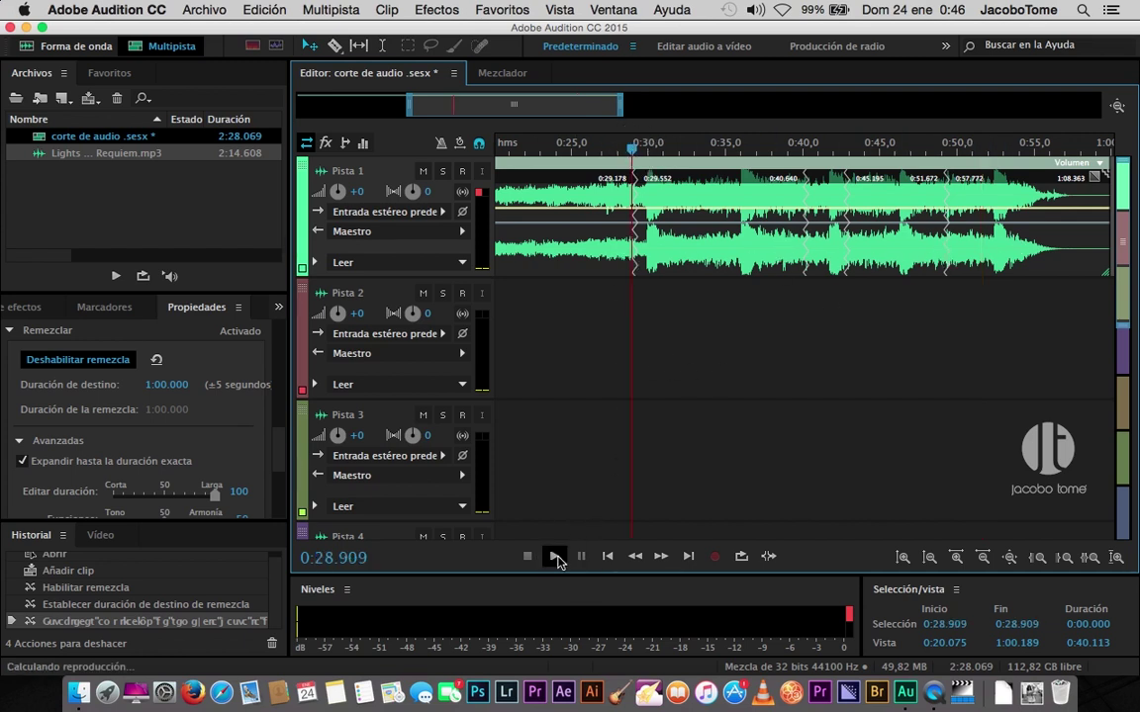
pyautogui.click(555, 557)
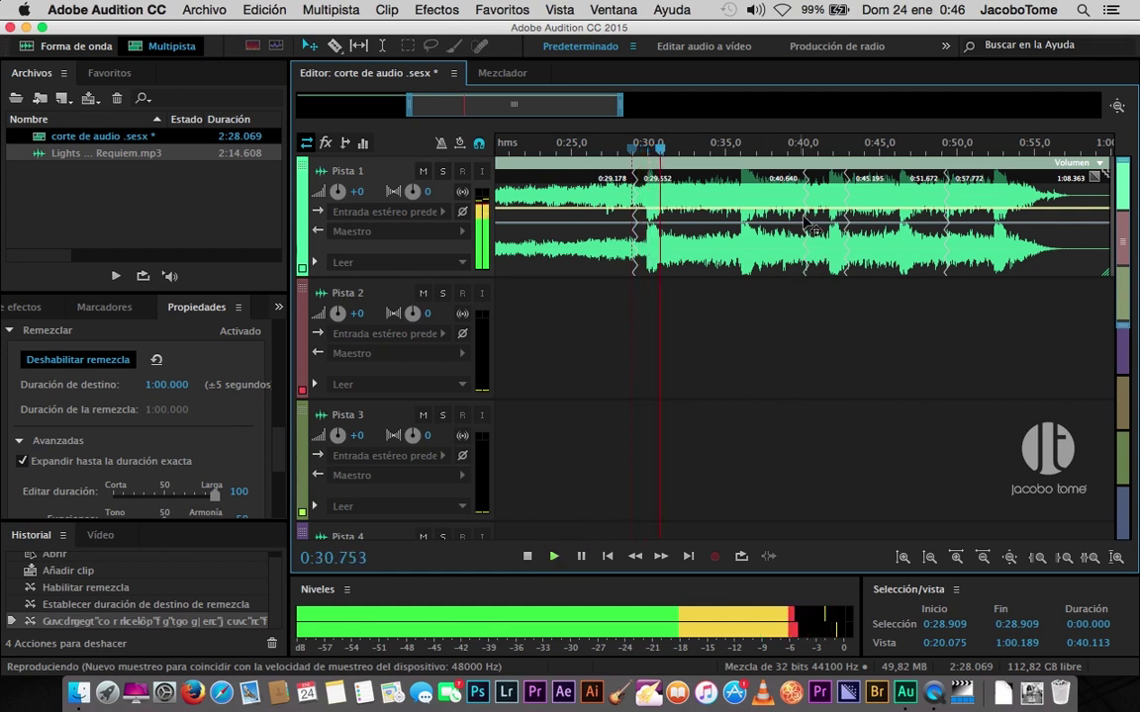
pyautogui.click(793, 149)
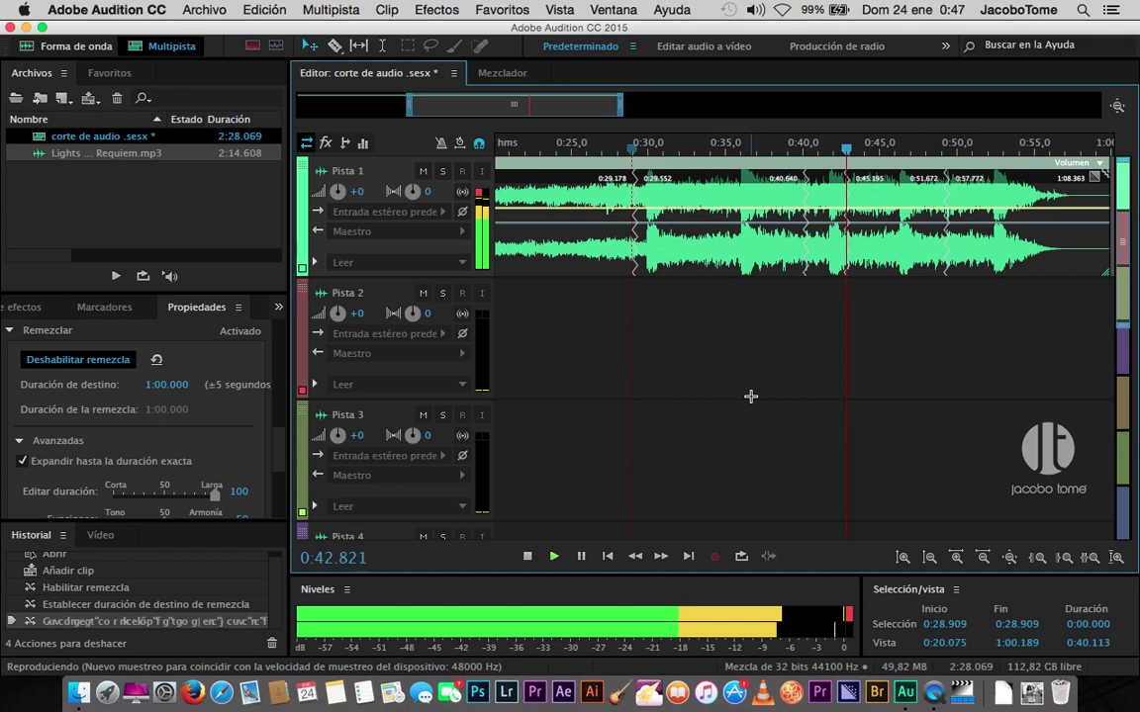
pyautogui.click(528, 557)
pyautogui.moveTo(622, 105); pyautogui.dragTo(876, 119)
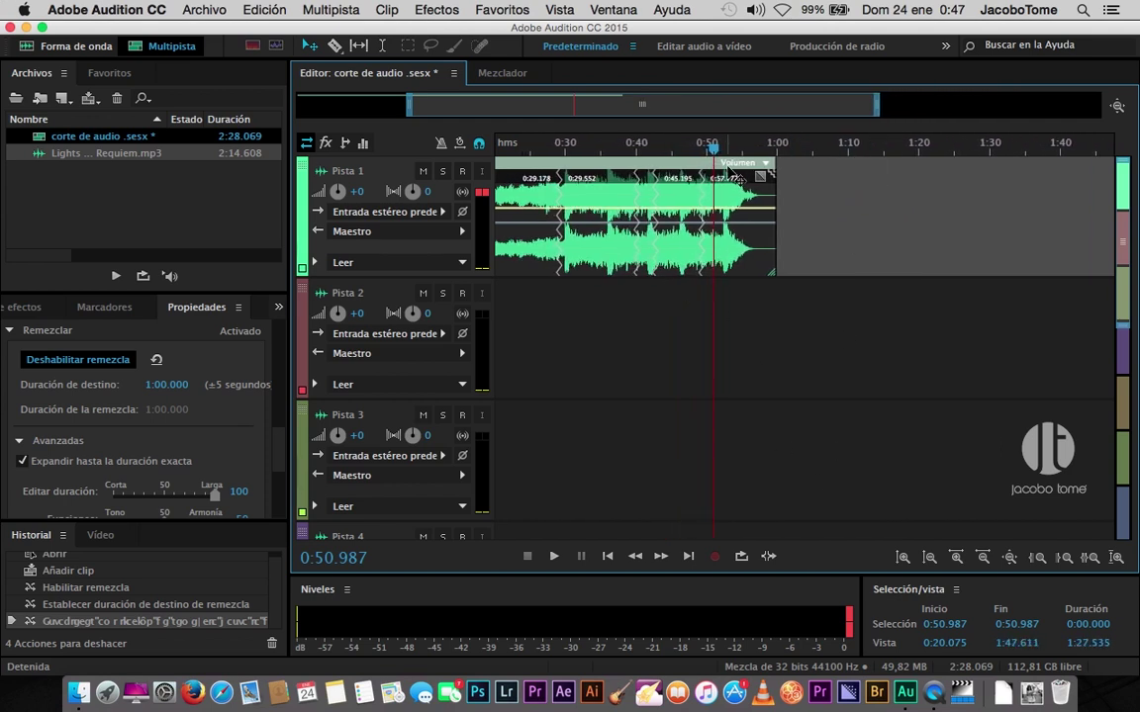
pyautogui.moveTo(710, 111); pyautogui.dragTo(557, 92)
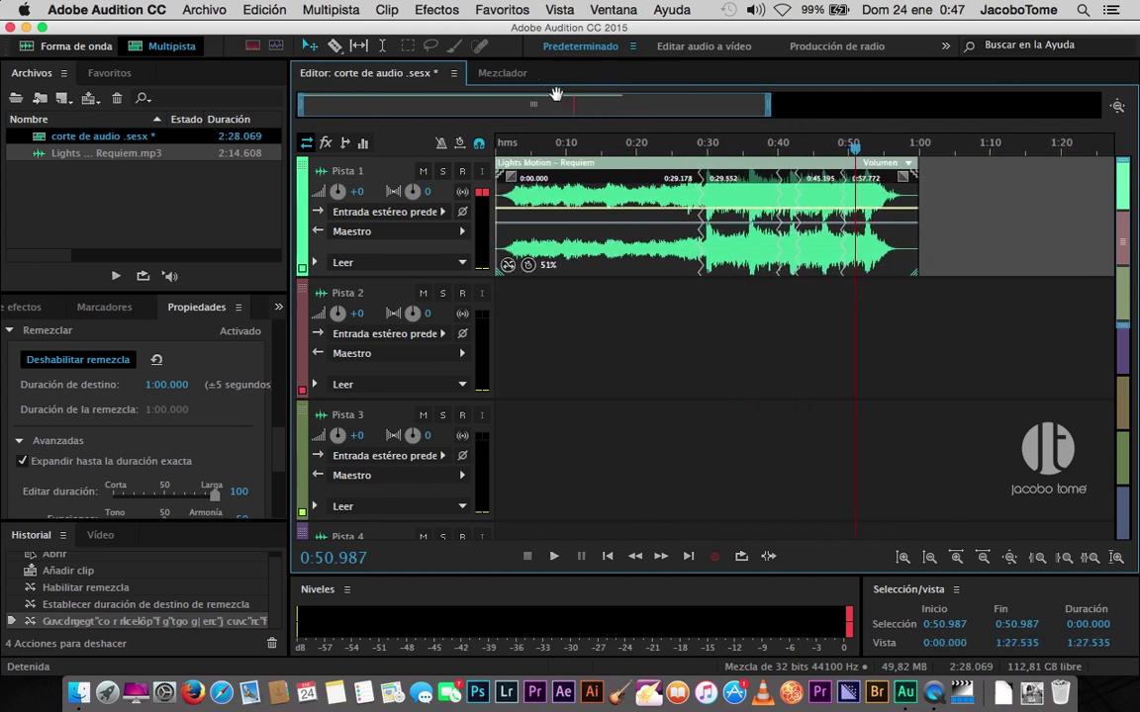
pyautogui.moveTo(854, 155); pyautogui.dragTo(621, 204)
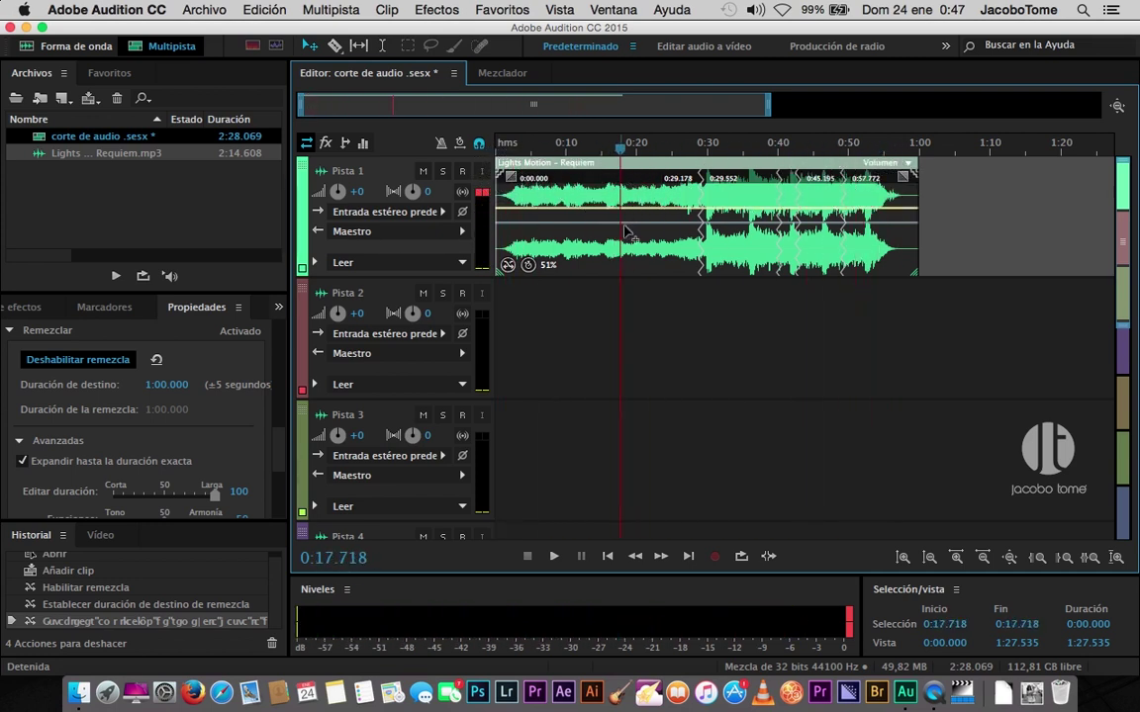
# Export the entire session as a multitrack mixdown in MP3 format to the desktop, named corte de audio _mezcla.mp3.
pyautogui.click(206, 9)
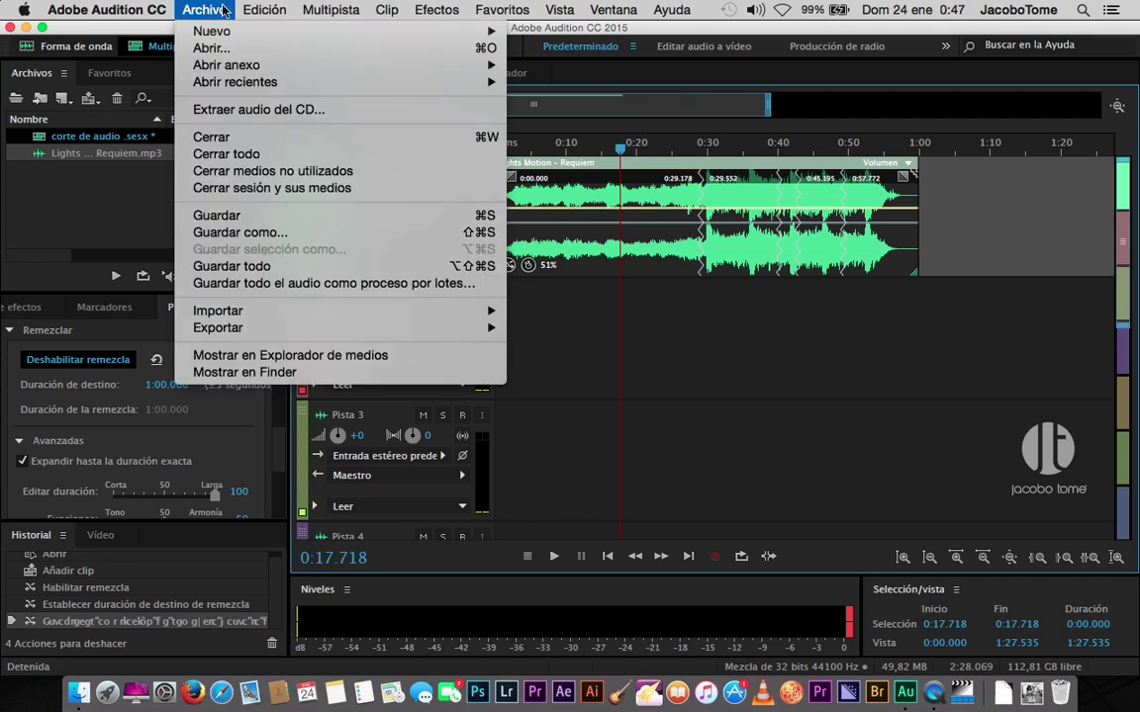
pyautogui.moveTo(284, 331)
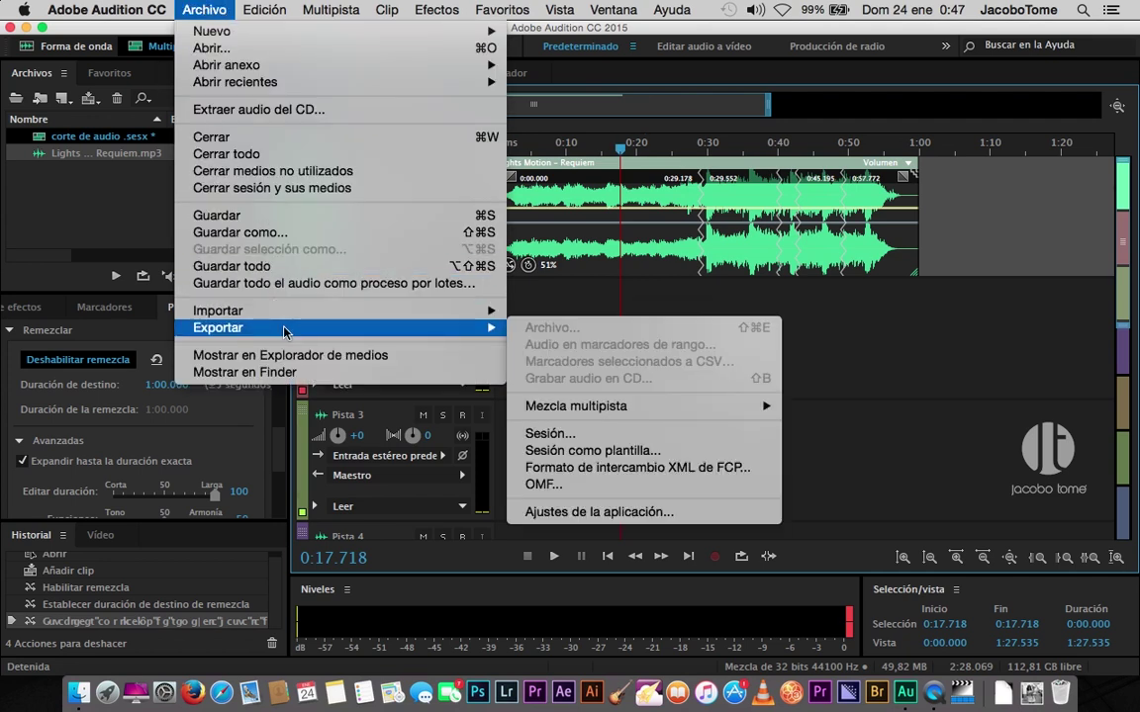
pyautogui.moveTo(634, 405)
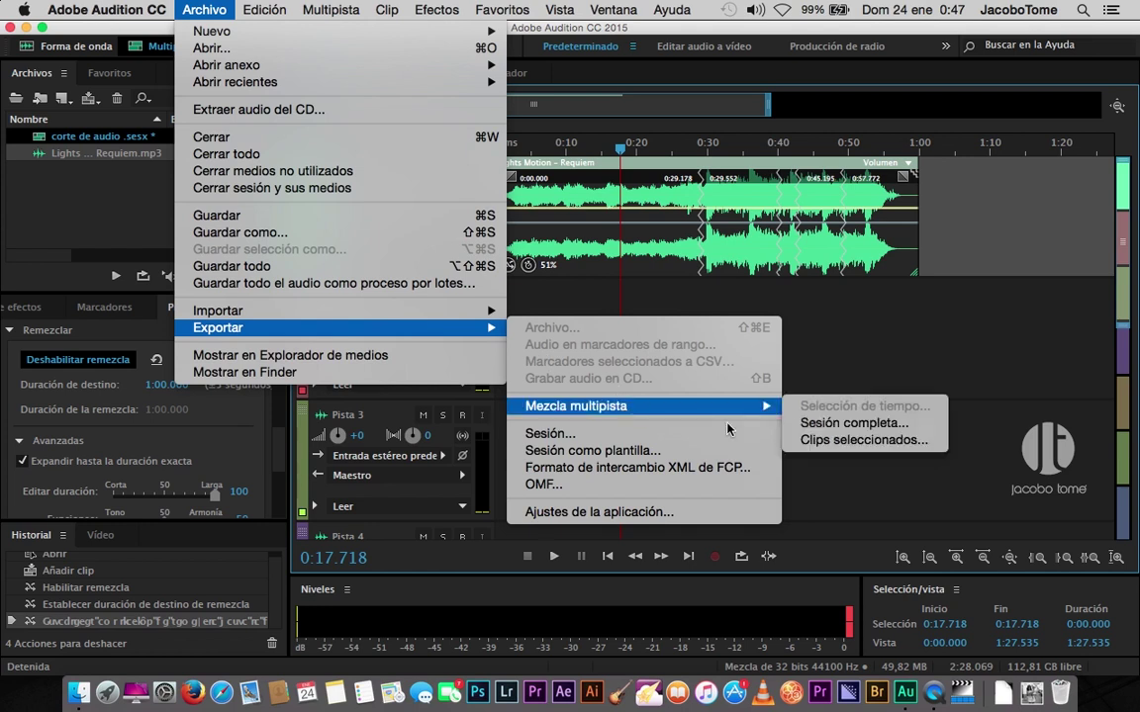
pyautogui.click(827, 423)
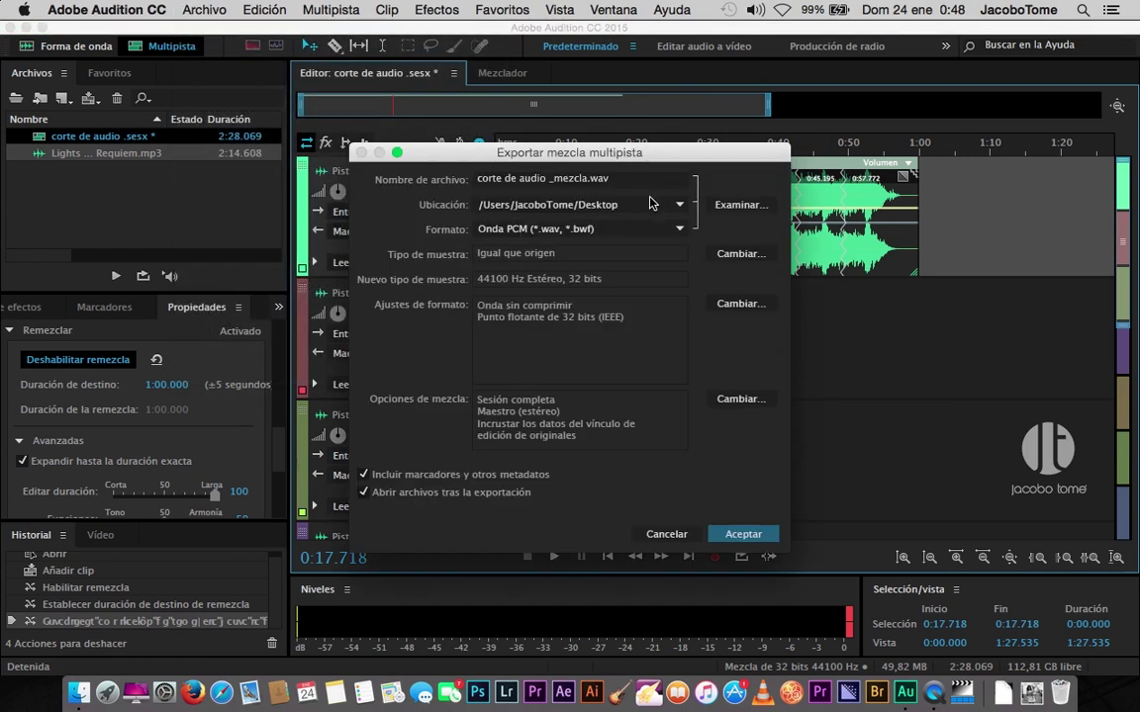
pyautogui.click(679, 232)
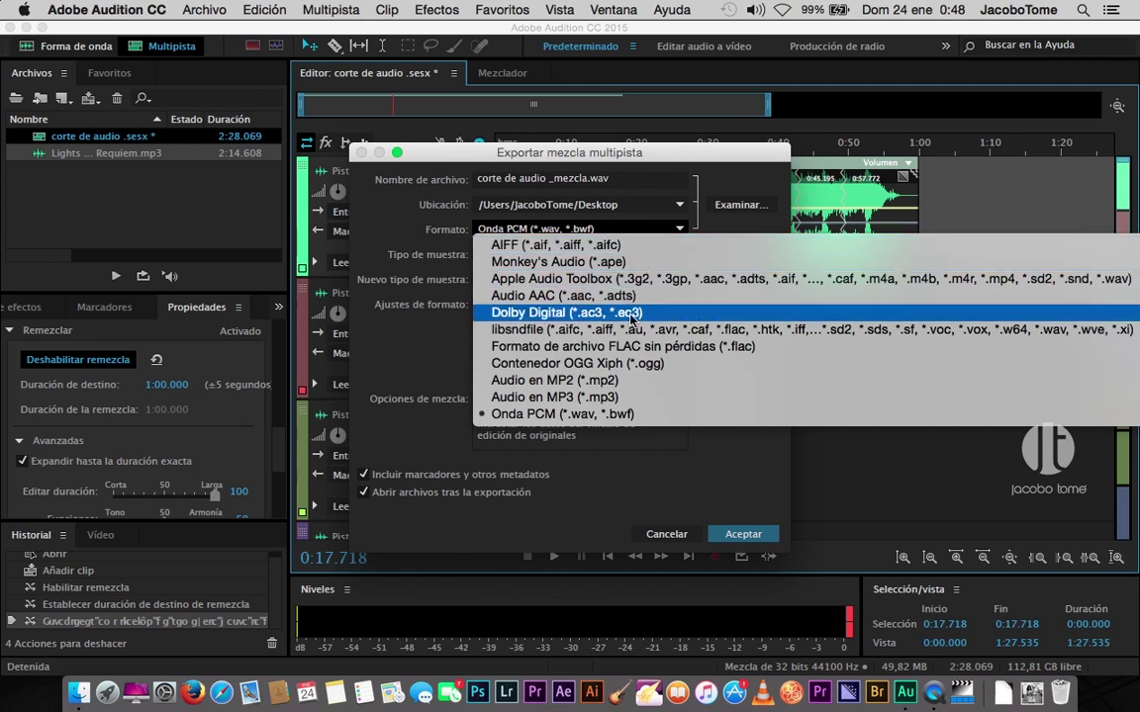
pyautogui.click(643, 398)
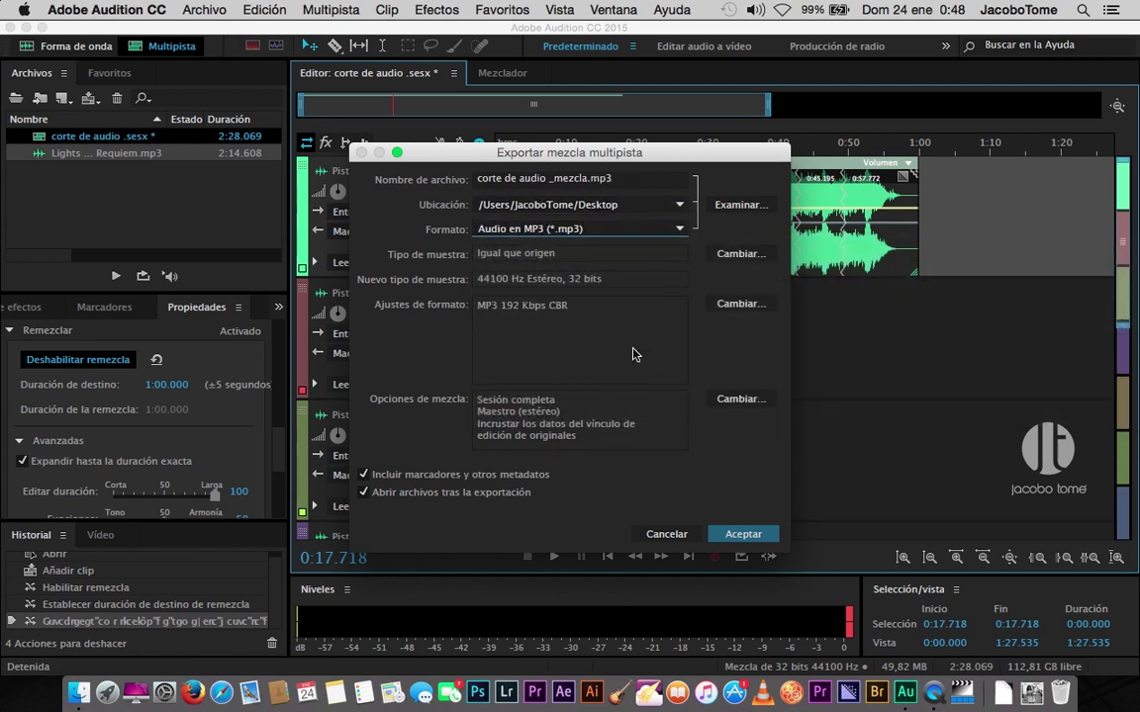
pyautogui.click(752, 535)
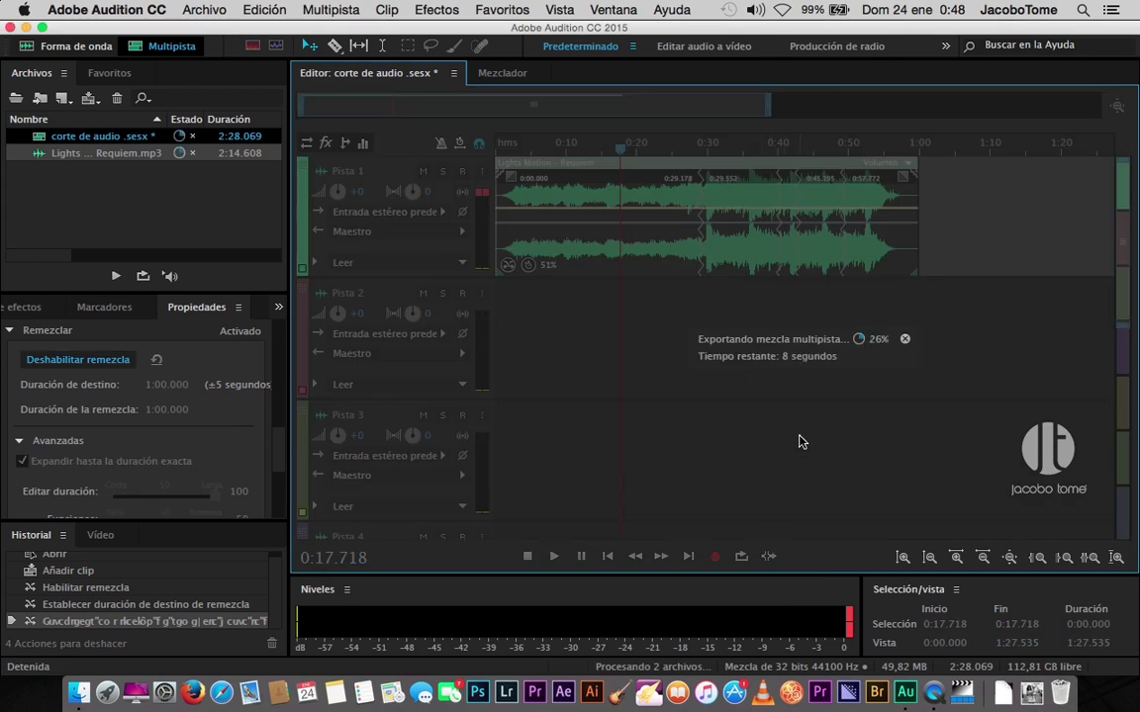
# Minimize the Audition window and place corte de audio _mezcla.mp3 below Lights Motion - Requiem.mp3 on the desktop.
pyautogui.click(26, 27)
pyautogui.moveTo(1074, 84); pyautogui.dragTo(60, 232)
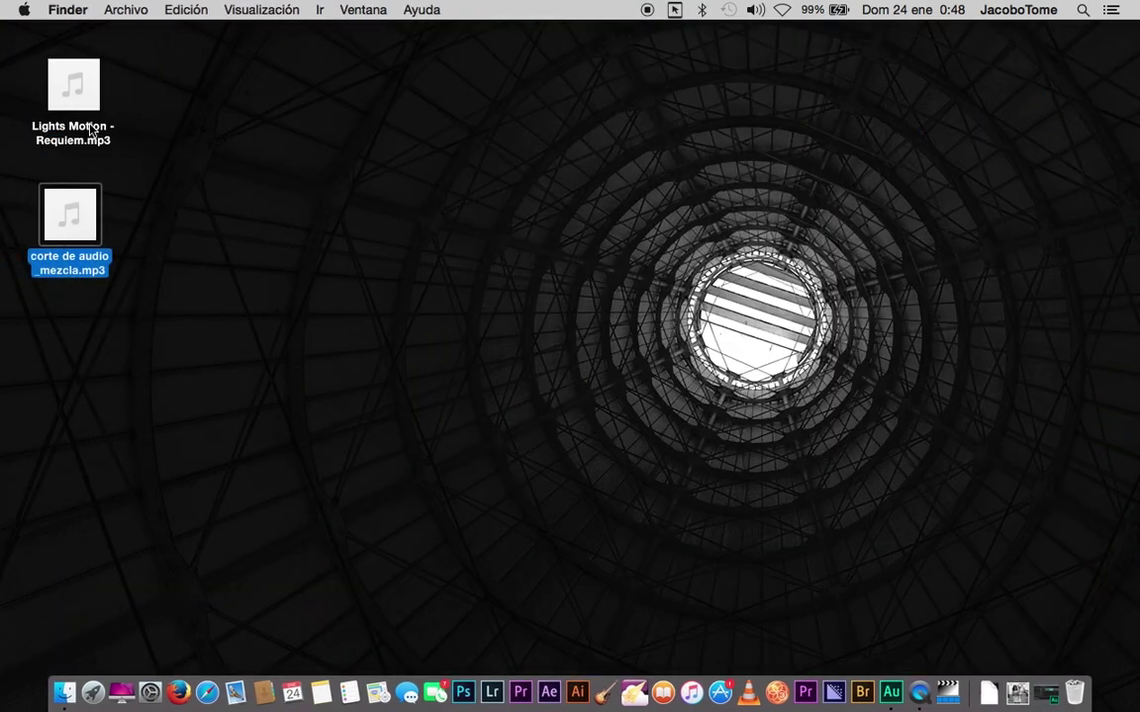
pyautogui.click(77, 94)
# Preview corte de audio _mezcla.mp3 on the desktop, skipping ahead to near its end, and close the preview.
pyautogui.click(86, 216)
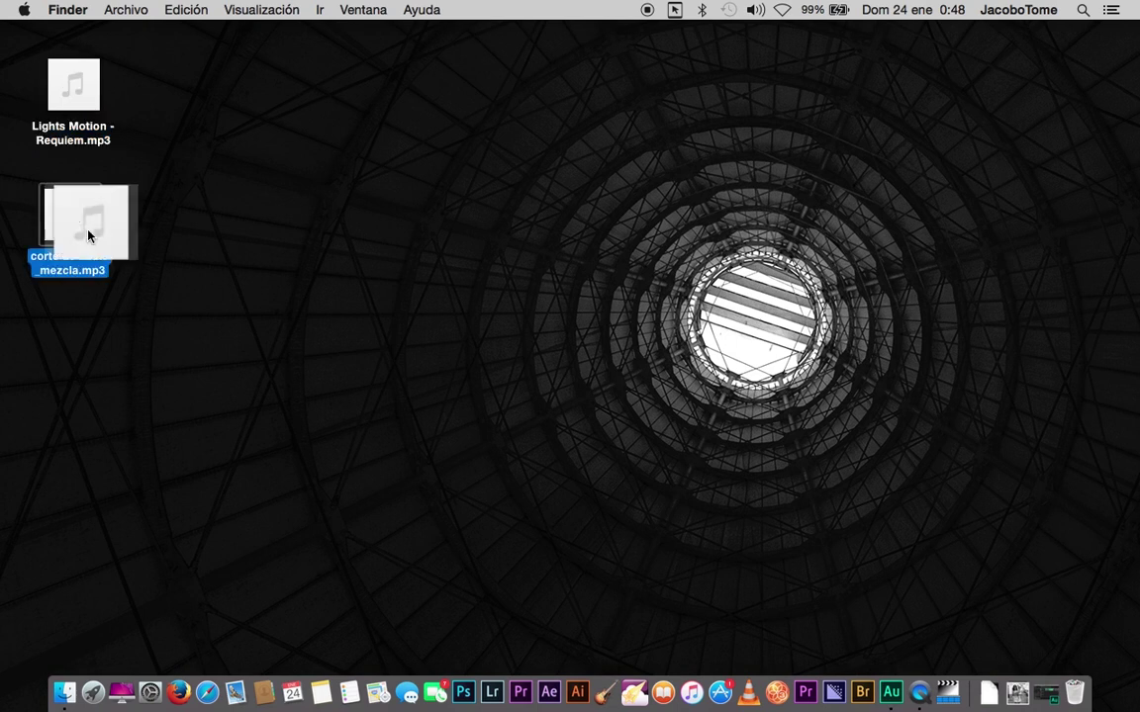
pyautogui.press('space')
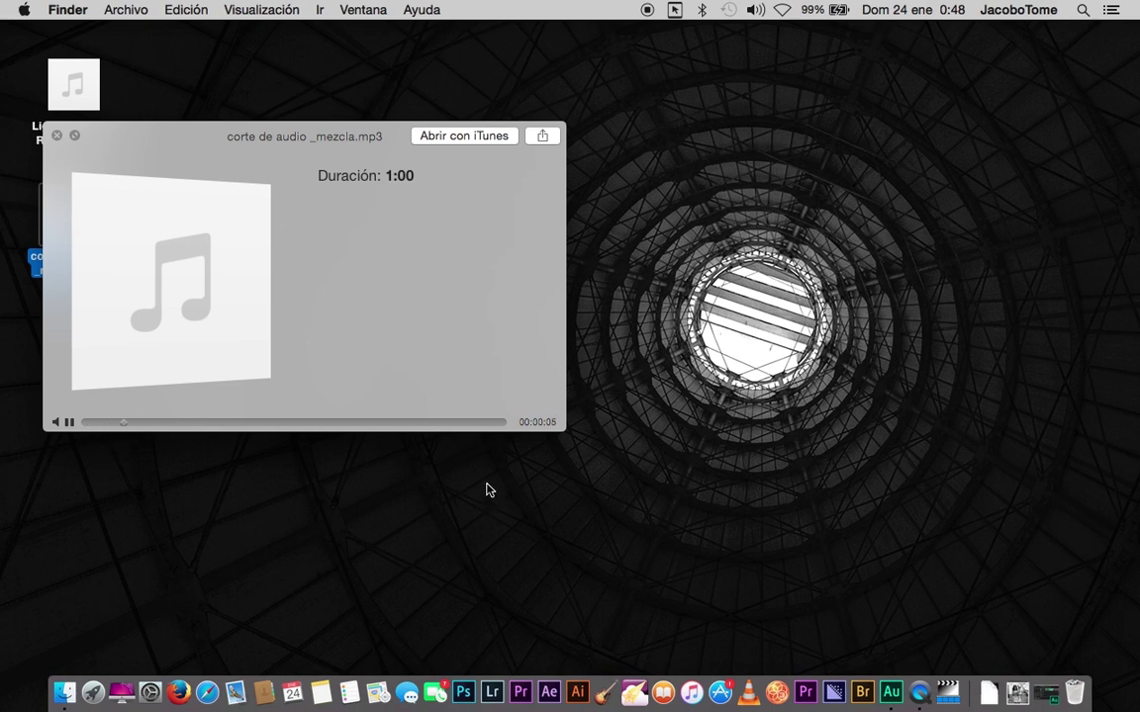
pyautogui.click(465, 422)
pyautogui.click(57, 136)
pyautogui.click(176, 177)
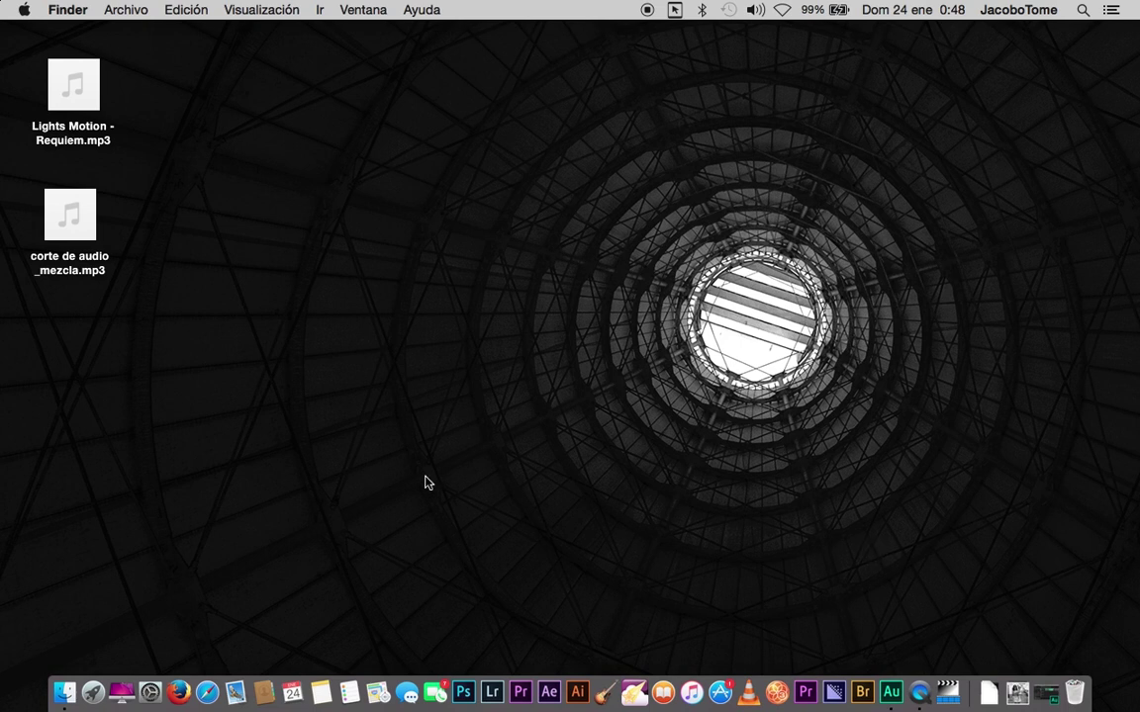
pyautogui.moveTo(77, 114)
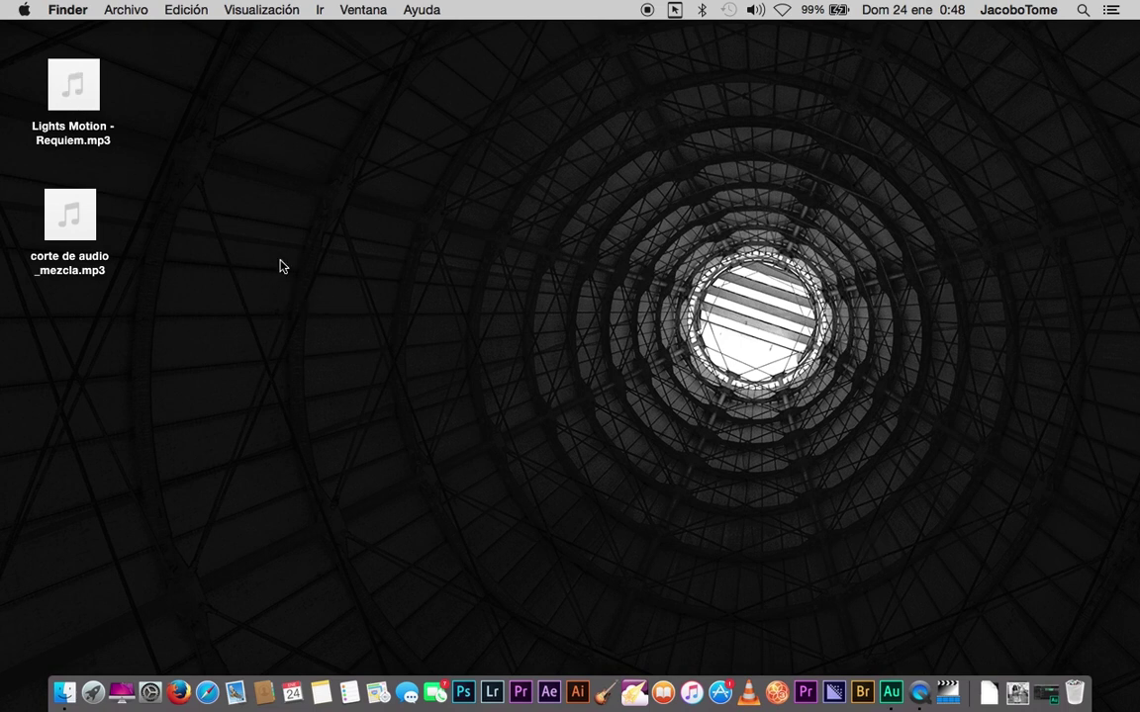